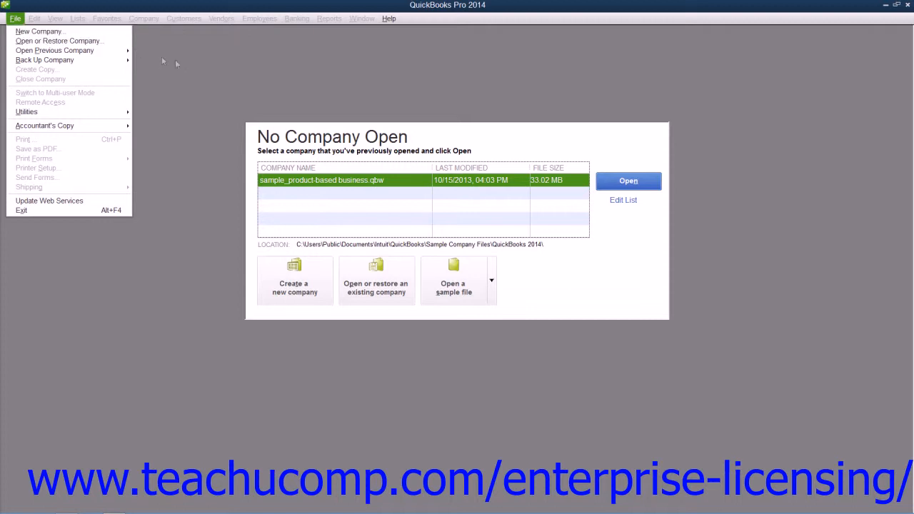
left_click(184, 60)
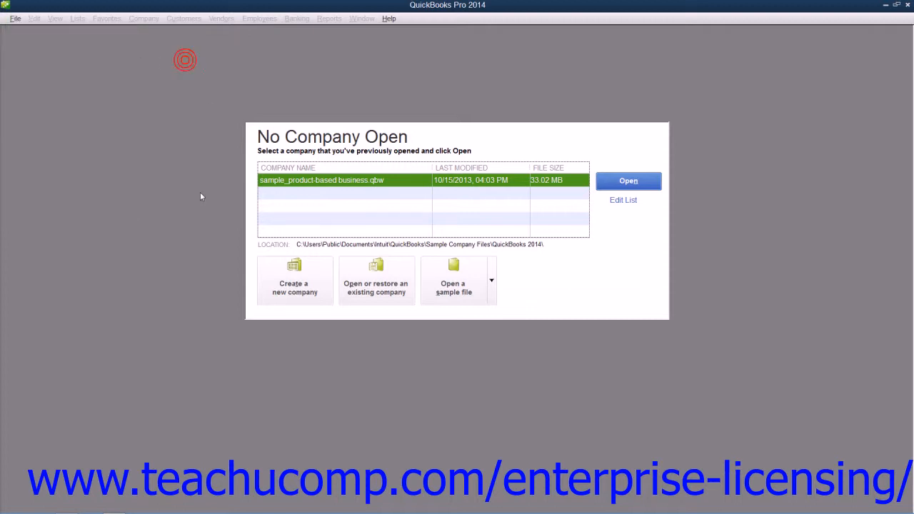
left_click(316, 298)
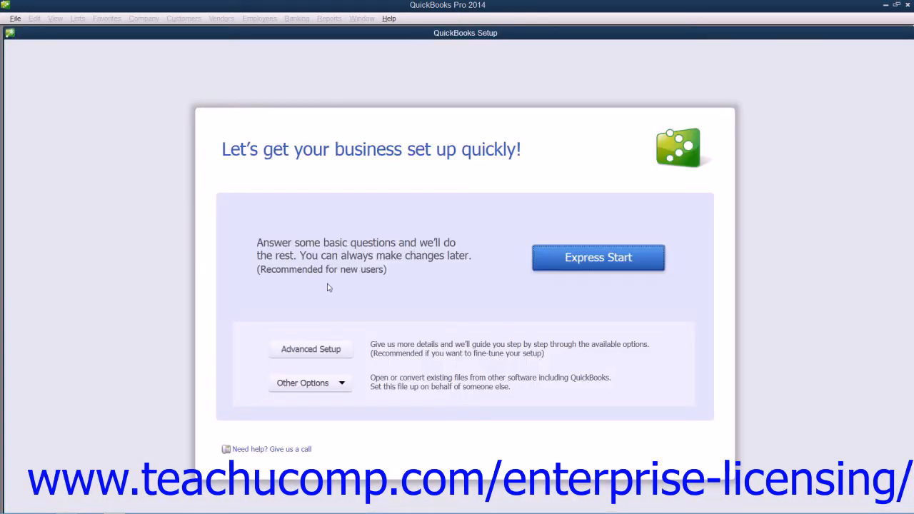
left_click(518, 268)
left_click(565, 255)
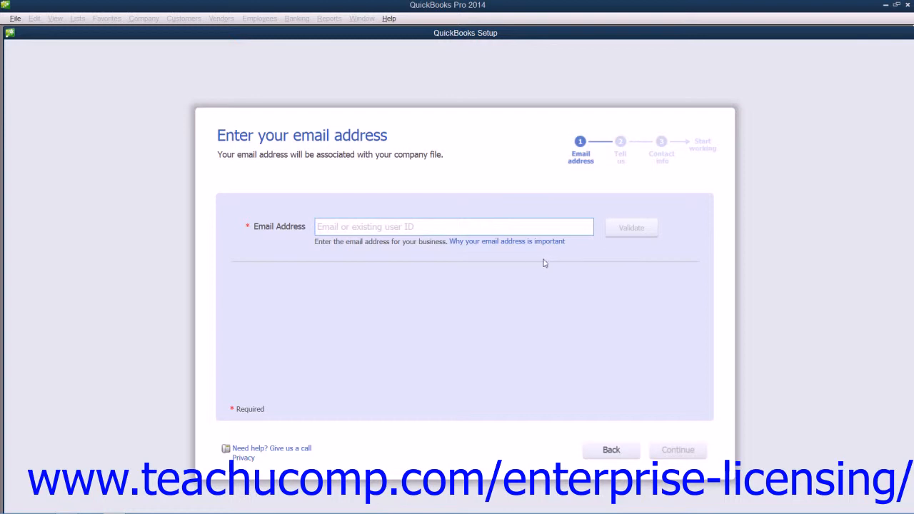
left_click(340, 228)
left_click(338, 233)
left_click(613, 213)
double_click(791, 34)
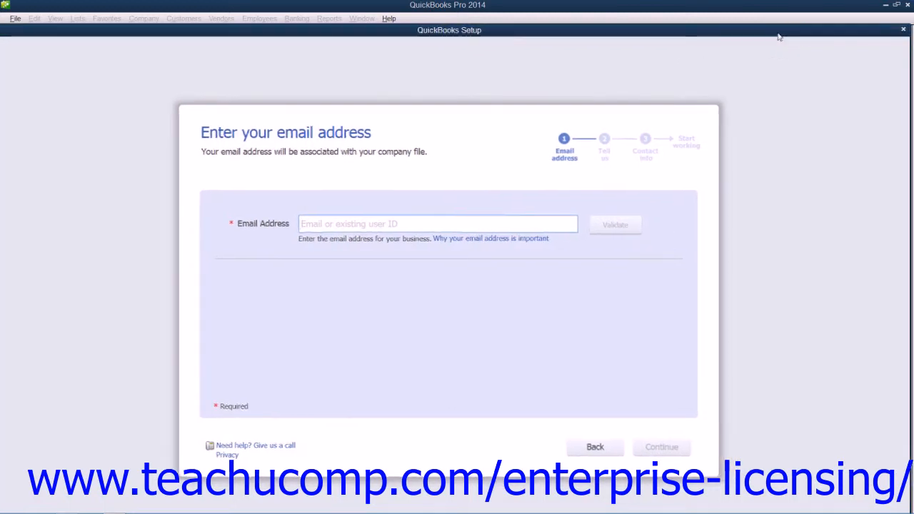
left_click(904, 32)
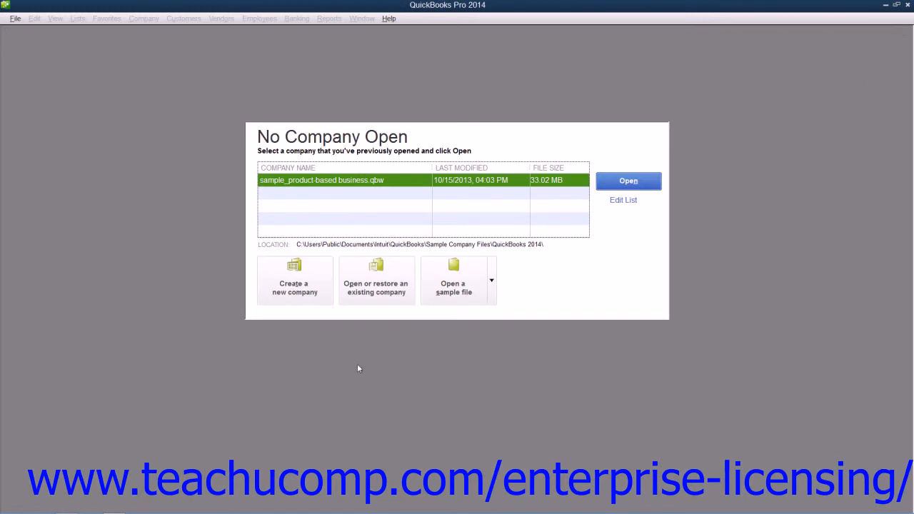
Start a new company file set up on behalf of someone else, skipping the email address step.
left_click(288, 289)
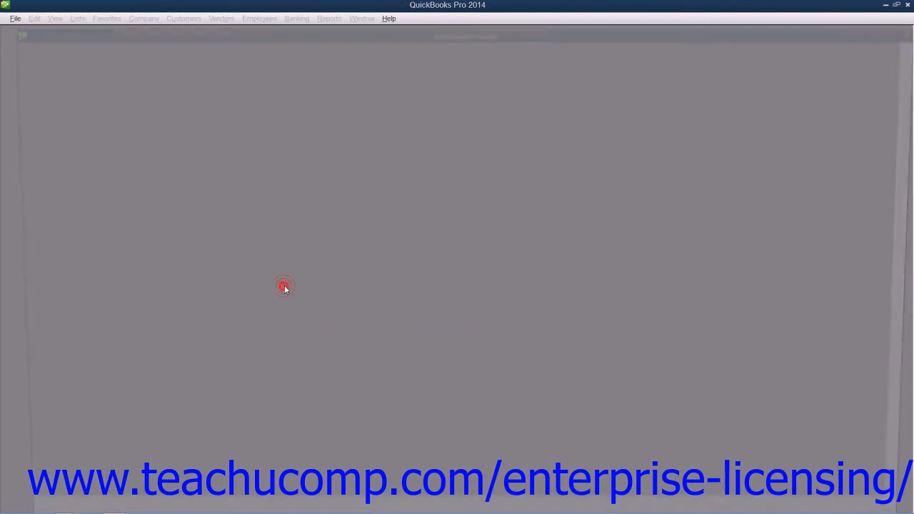
left_click(341, 383)
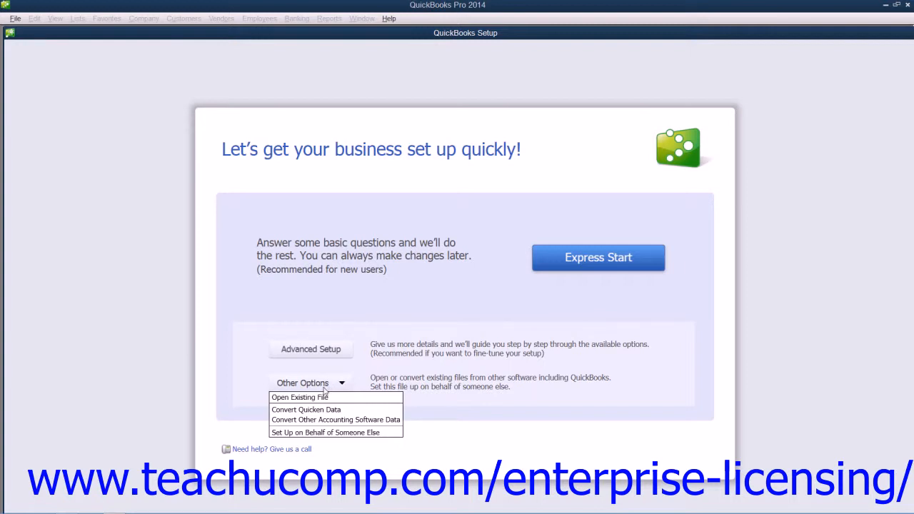
left_click(328, 434)
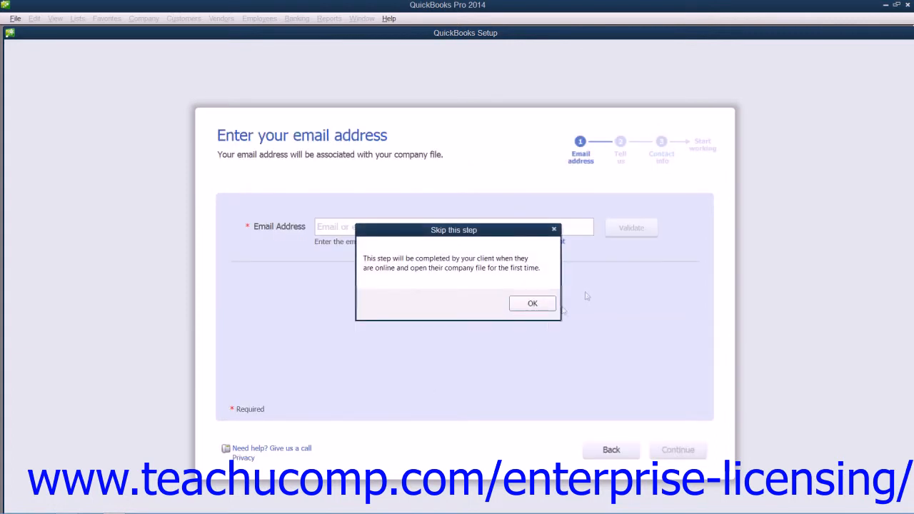
left_click(533, 305)
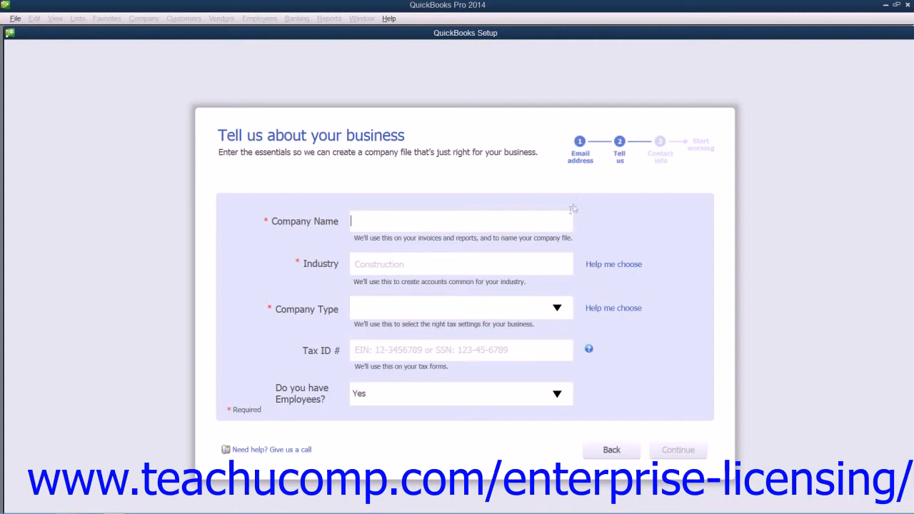
Enter Fakeco, Inc. as the company name.
left_click(370, 226)
type("Fakeco, Inc.")
key("Tab")
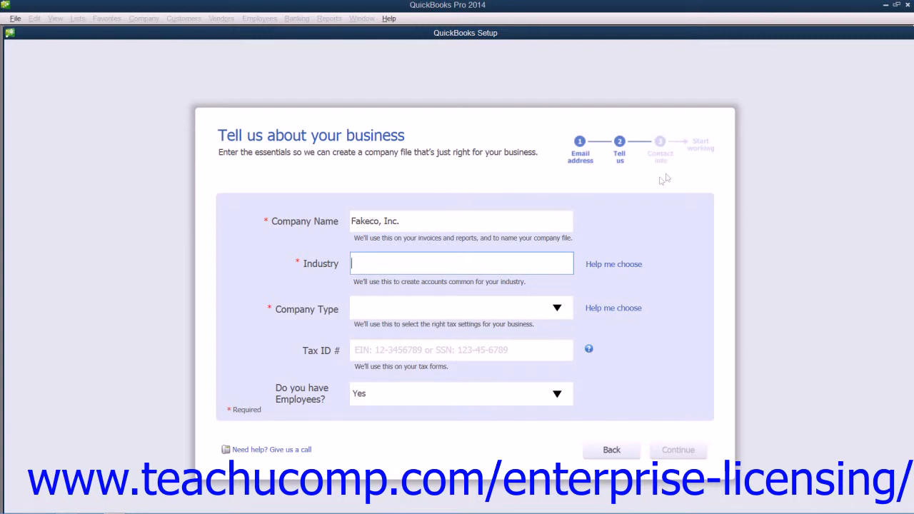
Choose General Product-based Business as the company's industry from the industry selection list.
left_click(604, 267)
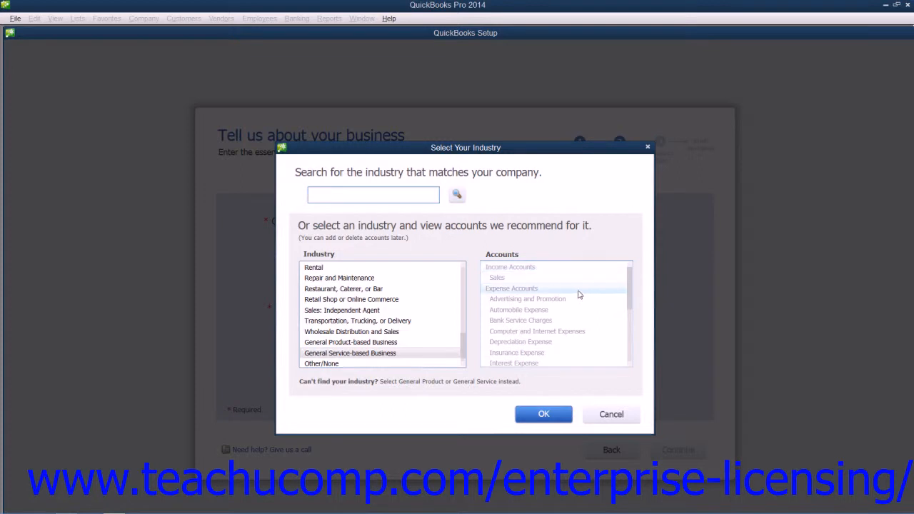
left_click(432, 280)
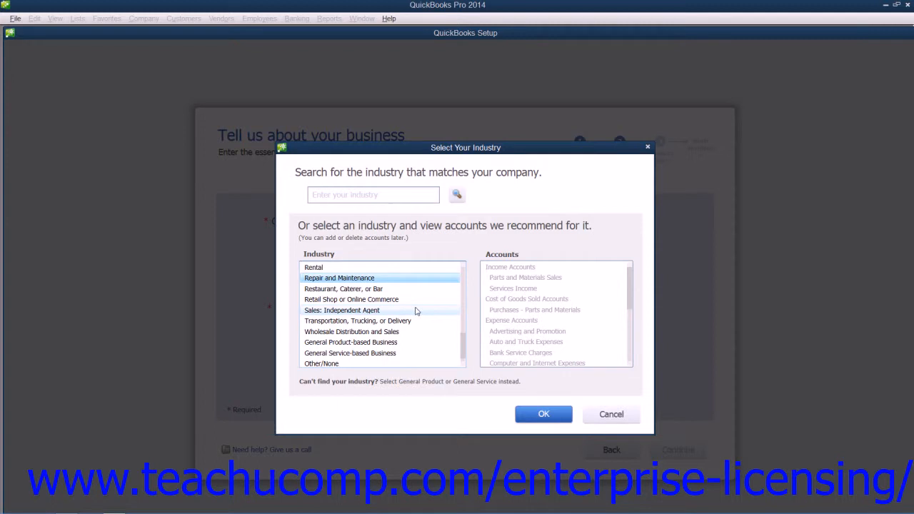
left_click(392, 343)
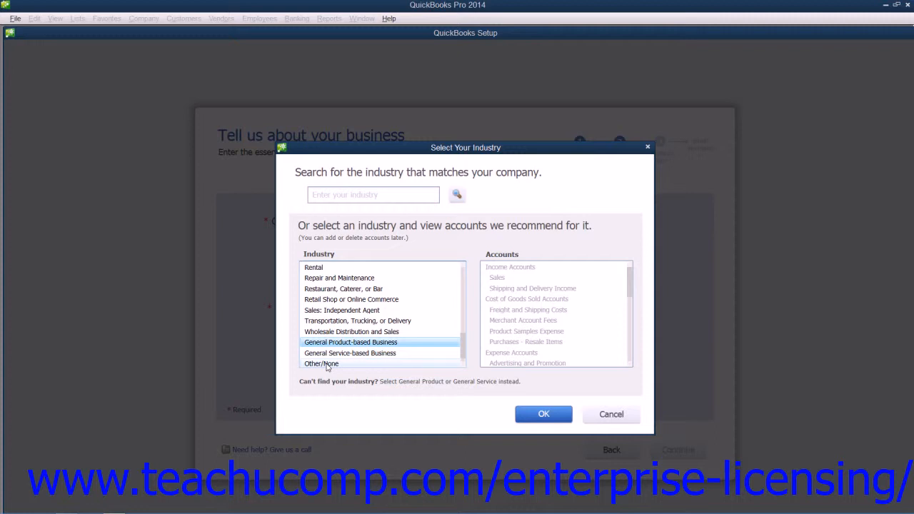
left_click(545, 414)
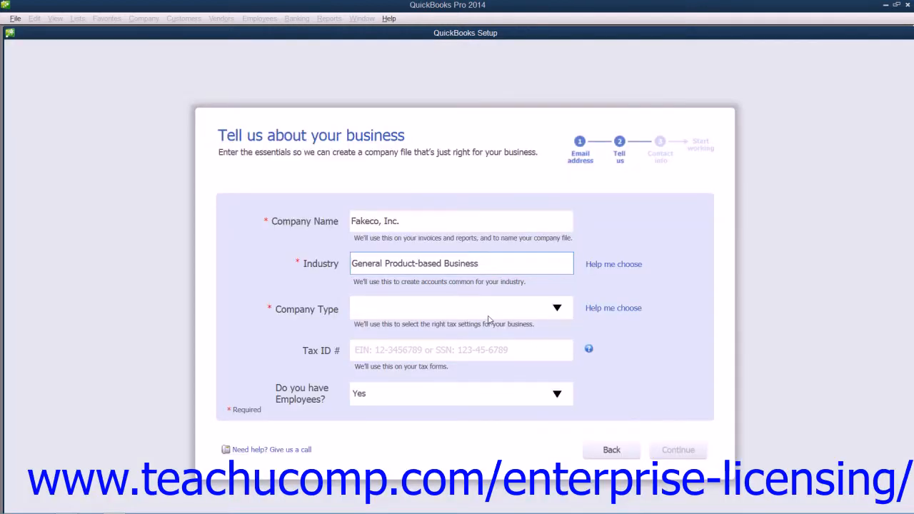
Set the company type to Sole Proprietorship and enter the company's tax ID number.
left_click(557, 310)
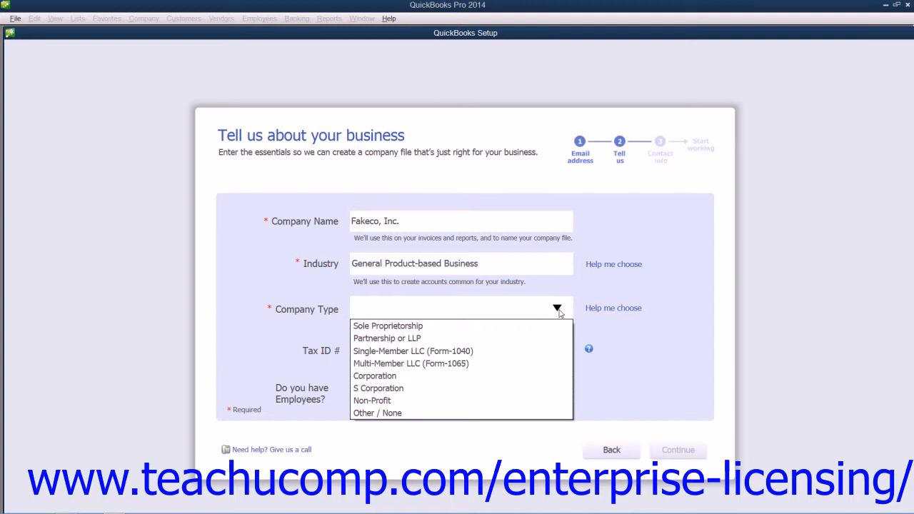
left_click(454, 328)
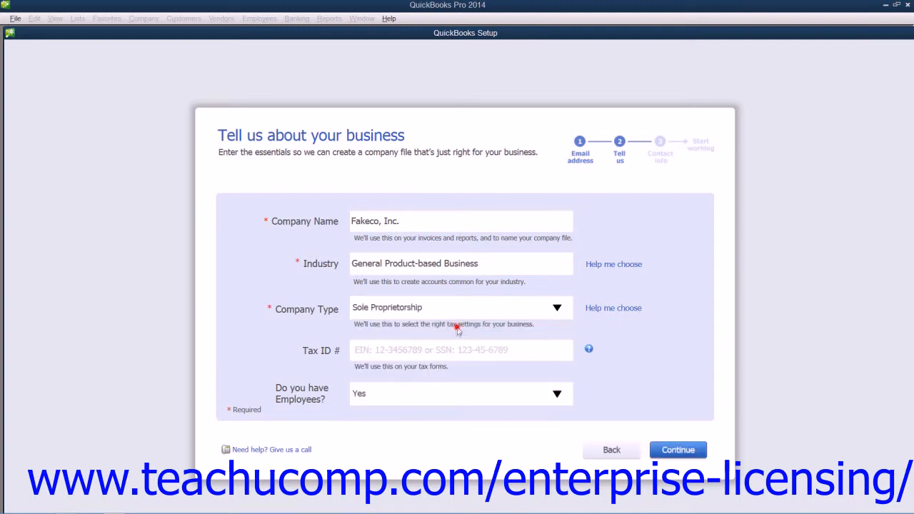
left_click(388, 353)
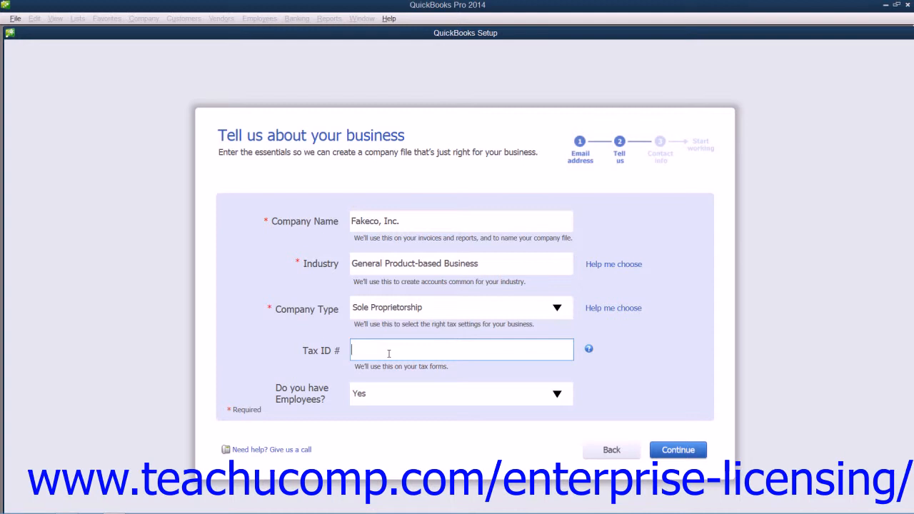
type("38-1234567")
Answer Yes to having employees and continue to the business contact information.
left_click(561, 403)
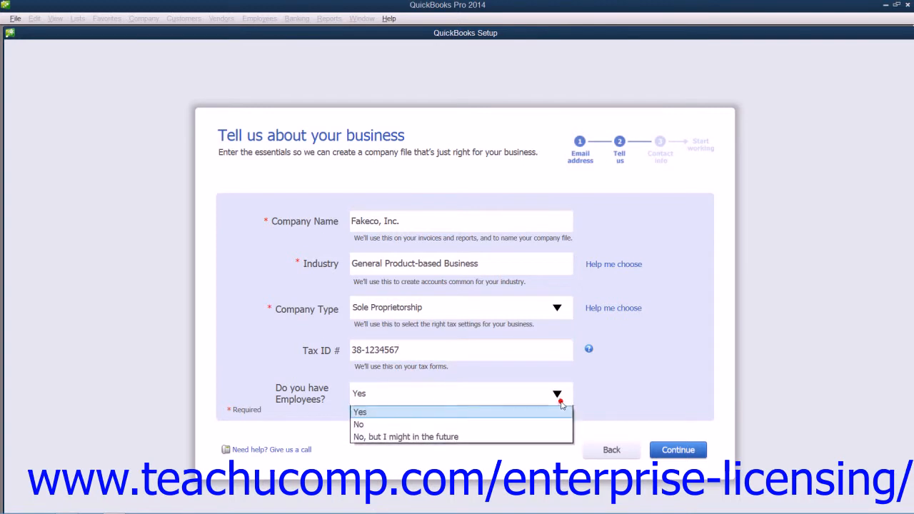
left_click(484, 413)
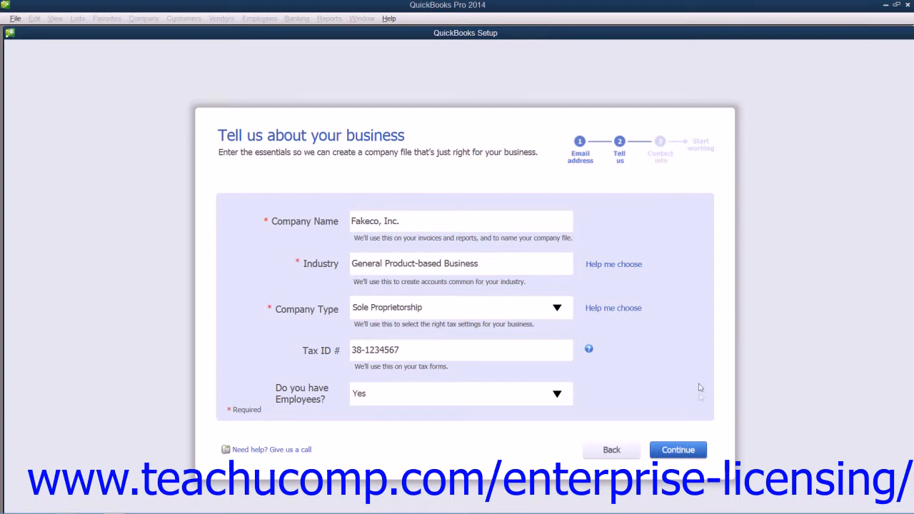
left_click(679, 451)
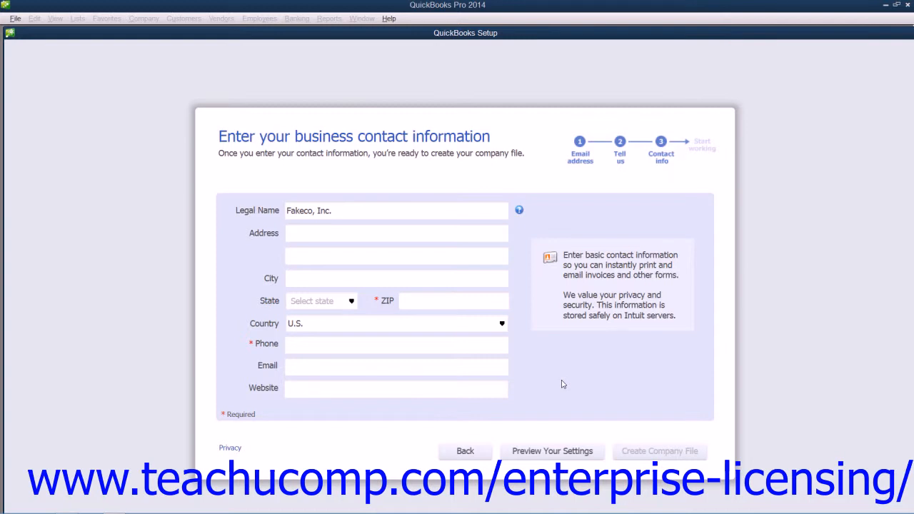
Fill in the required business contact details with the company's ZIP code and phone number.
left_click(347, 213)
left_click(310, 276)
left_click(418, 304)
type("48823")
left_click(303, 345)
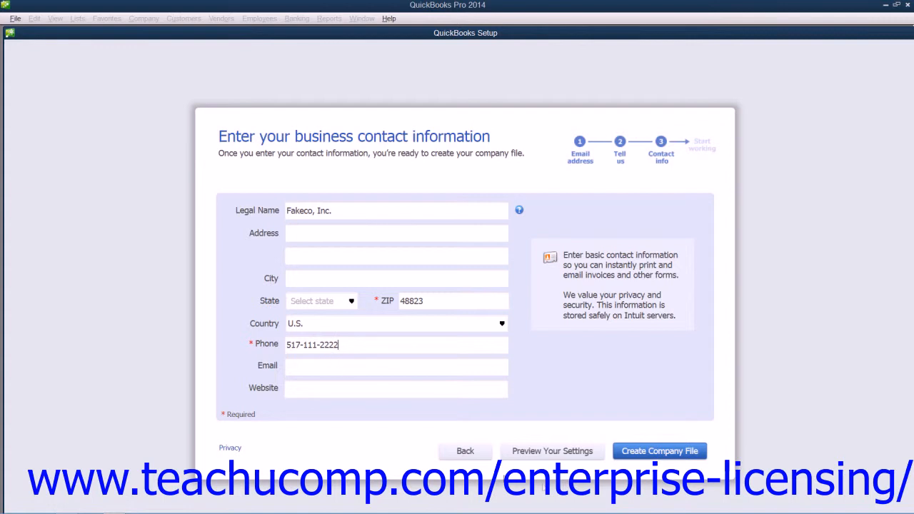
Preview the company settings and include the Sales Discounts account in the chart of accounts.
left_click(548, 452)
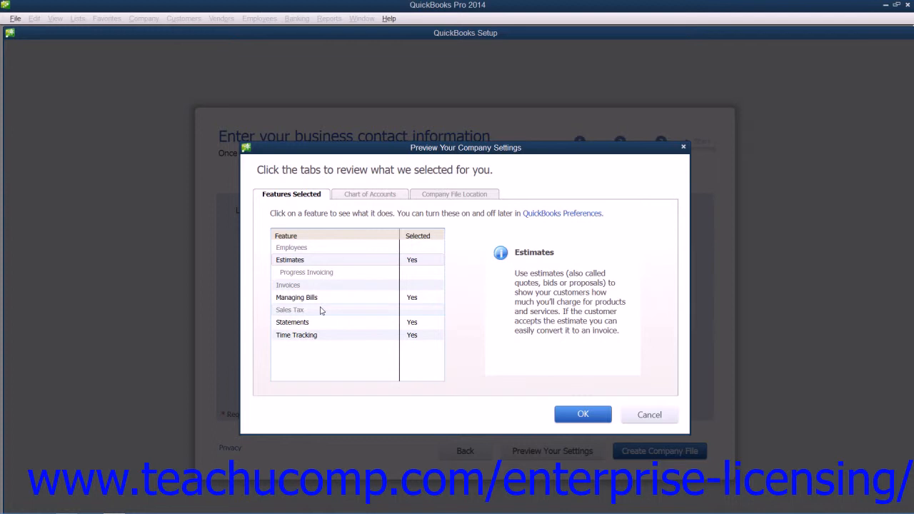
left_click(371, 197)
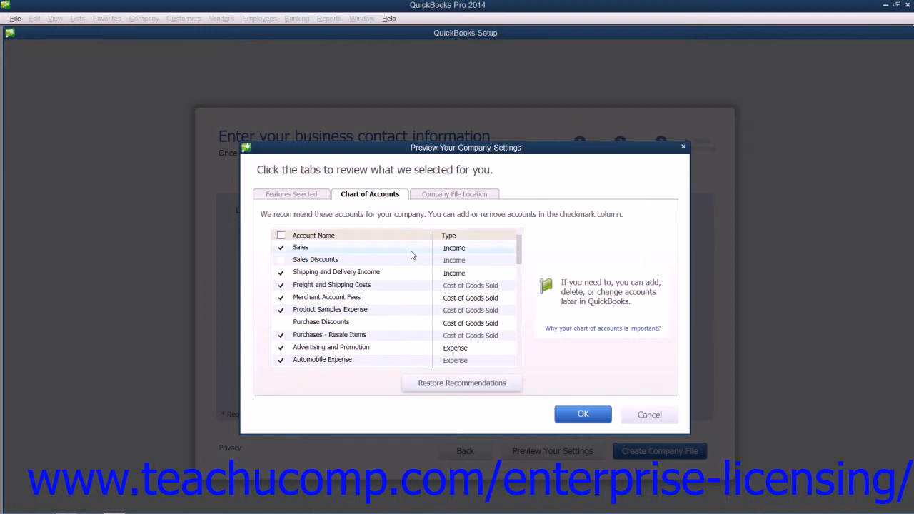
left_click(281, 260)
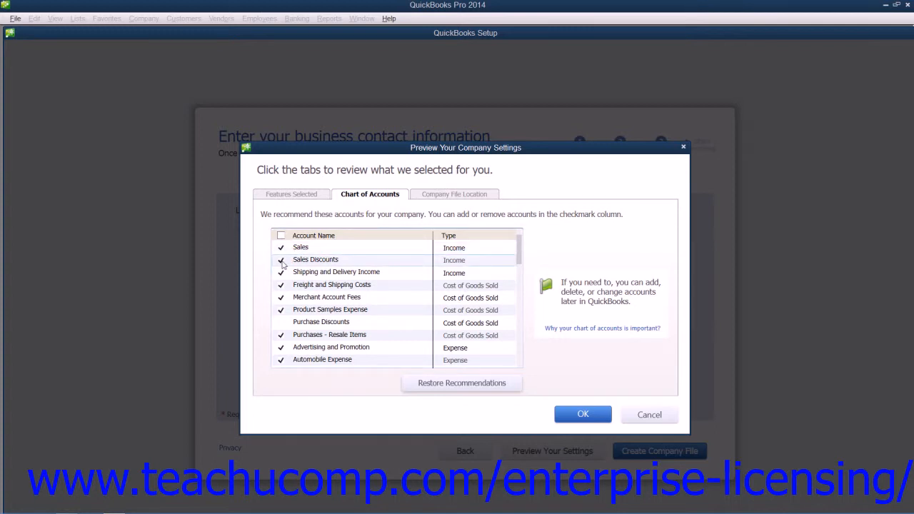
Review the company file location, leave the folder selection without choosing another one, and accept the previewed settings.
left_click(454, 195)
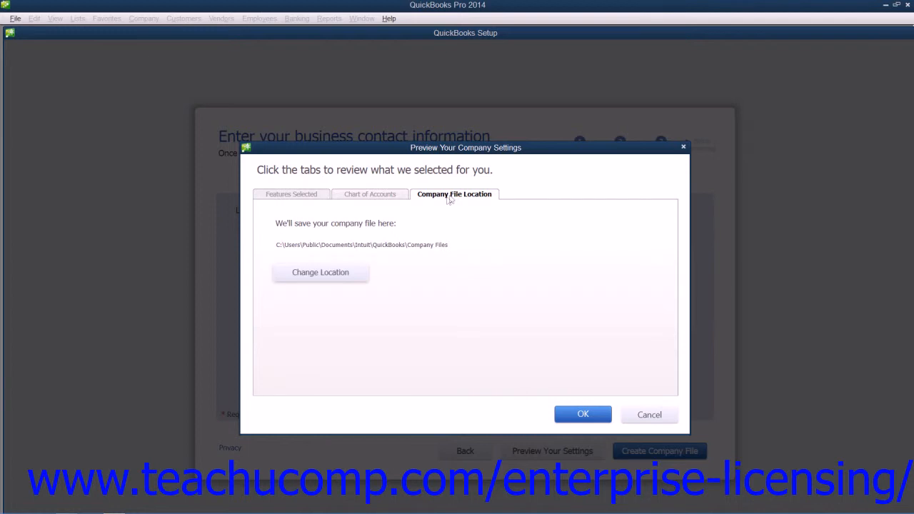
left_click(338, 277)
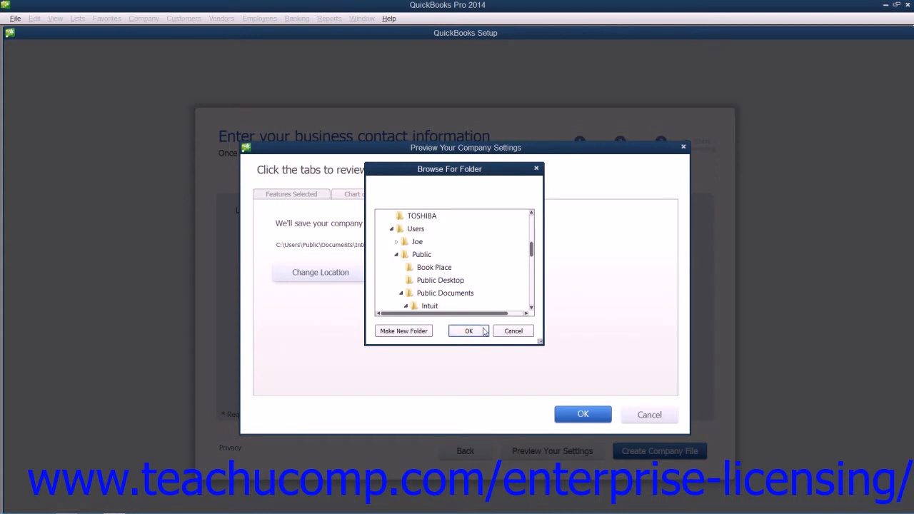
left_click(513, 331)
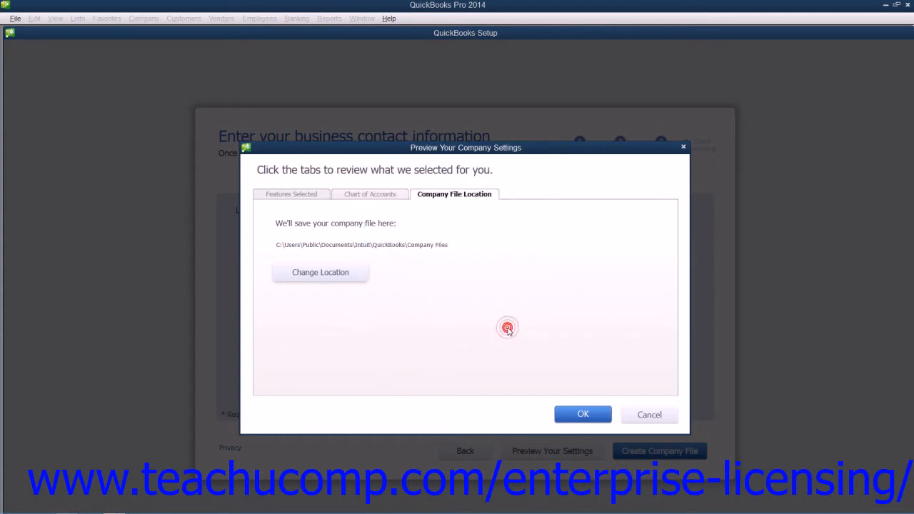
left_click(582, 417)
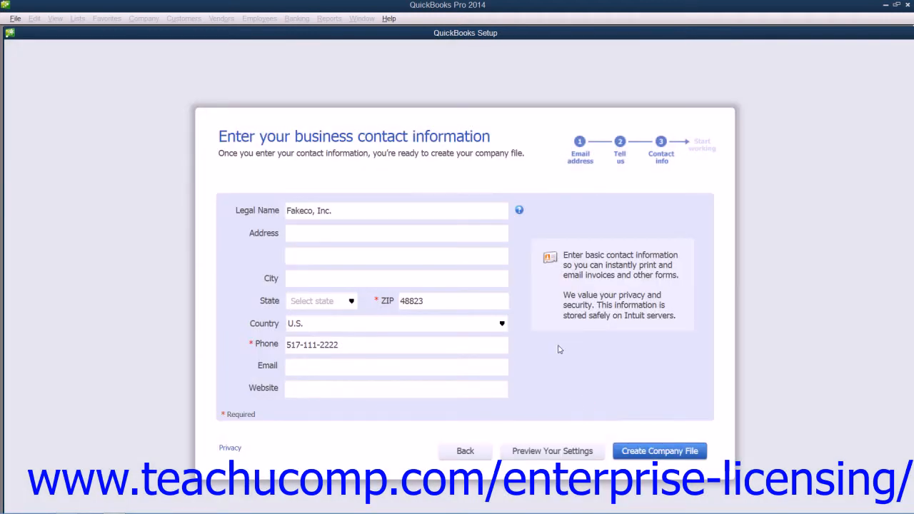
Create the company file and start working without adding contacts, products or bank accounts.
left_click(639, 453)
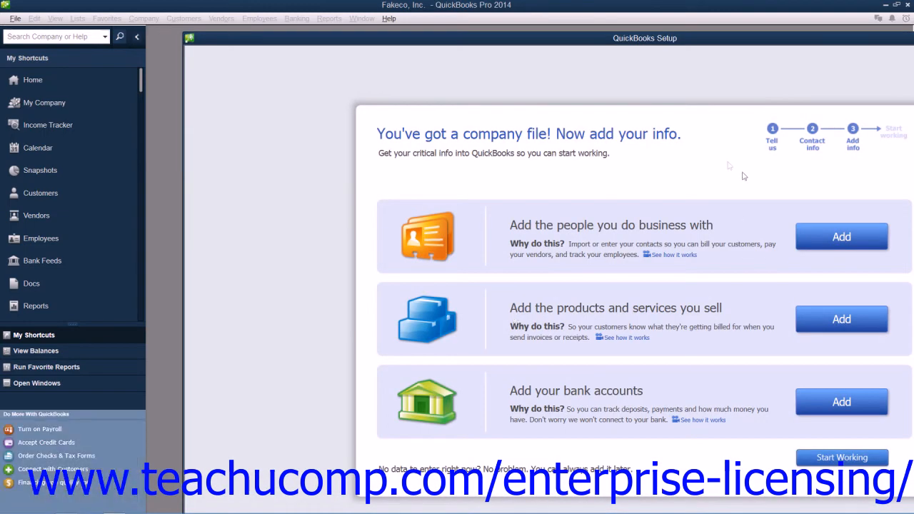
left_click_drag(674, 40, 637, 34)
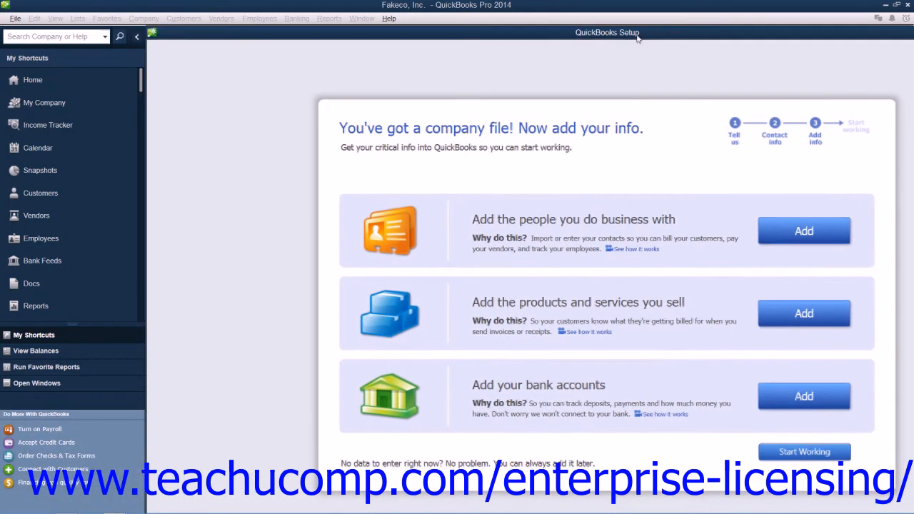
left_click(778, 456)
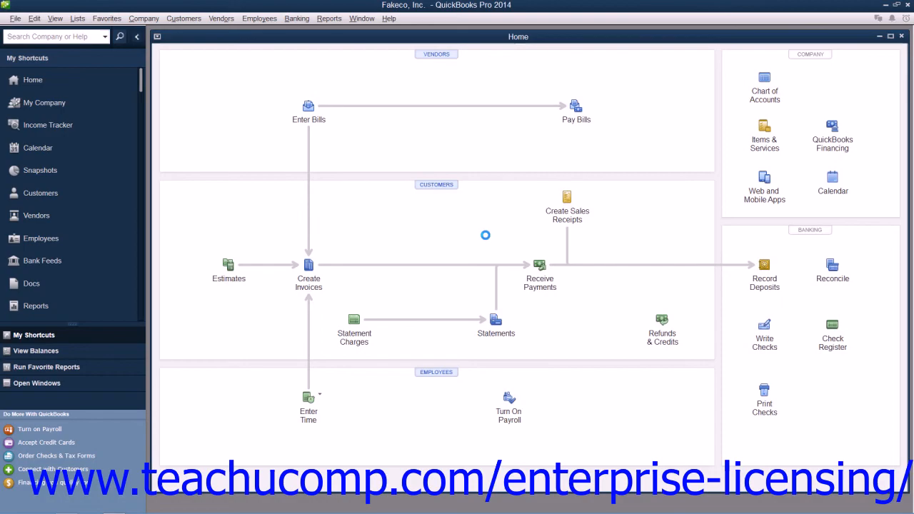